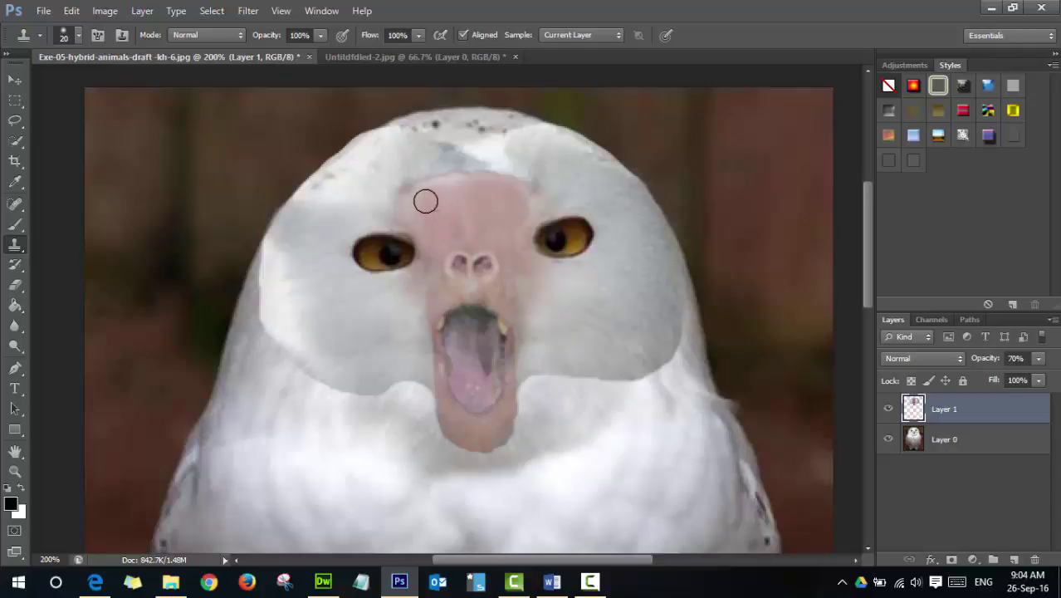
Clone pink skin over the left edge of the brow patch and set Layer 1's opacity to 100%.
{"action": "left_click_drag", "start_coordinate": [438, 231], "coordinate": [412, 206]}
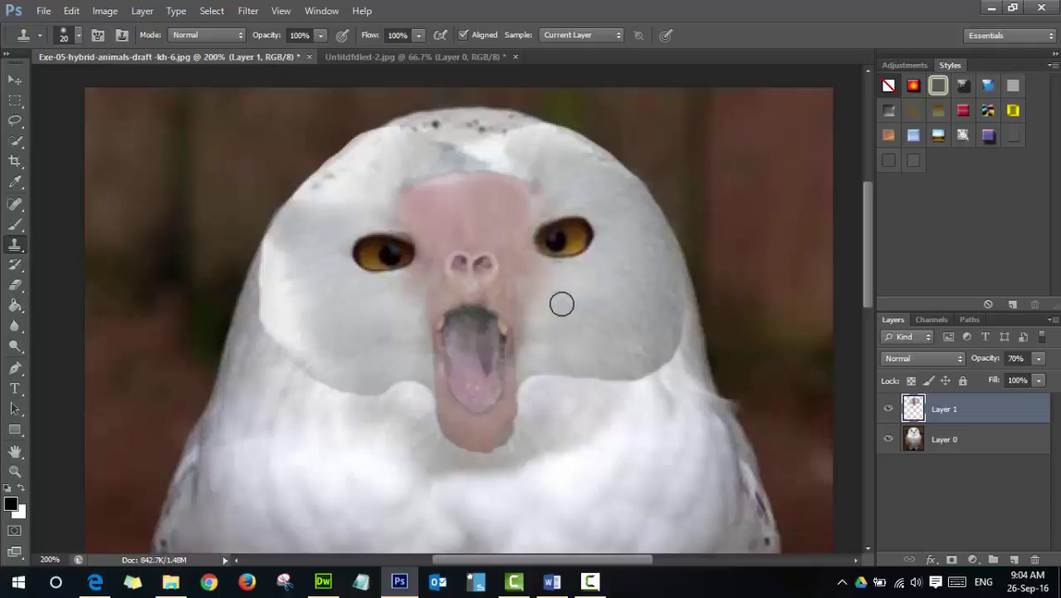
{"action": "left_click", "coordinate": [1039, 359]}
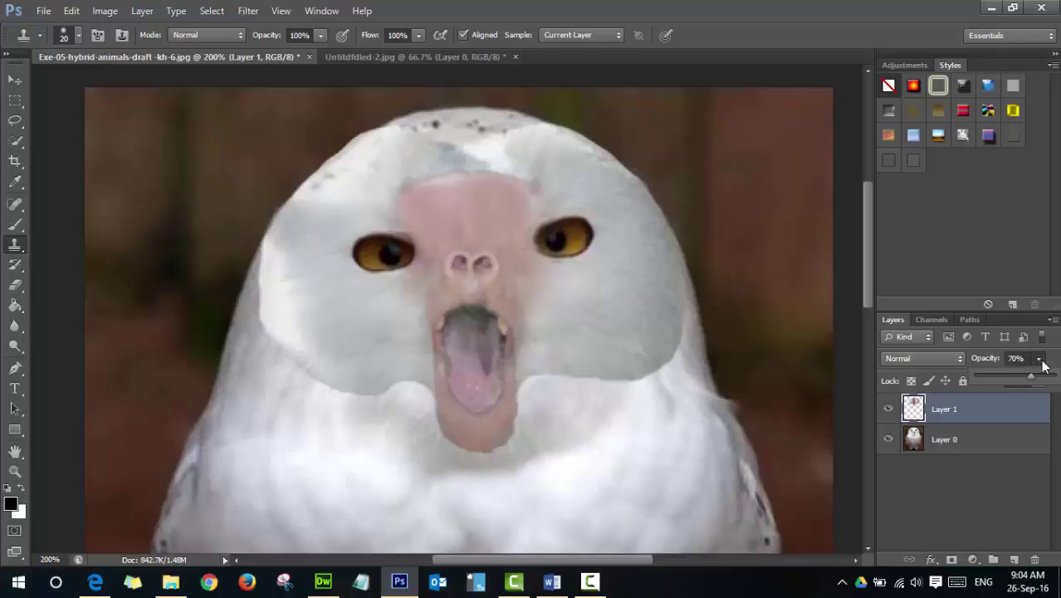
{"action": "left_click_drag", "start_coordinate": [1032, 380], "coordinate": [1055, 378]}
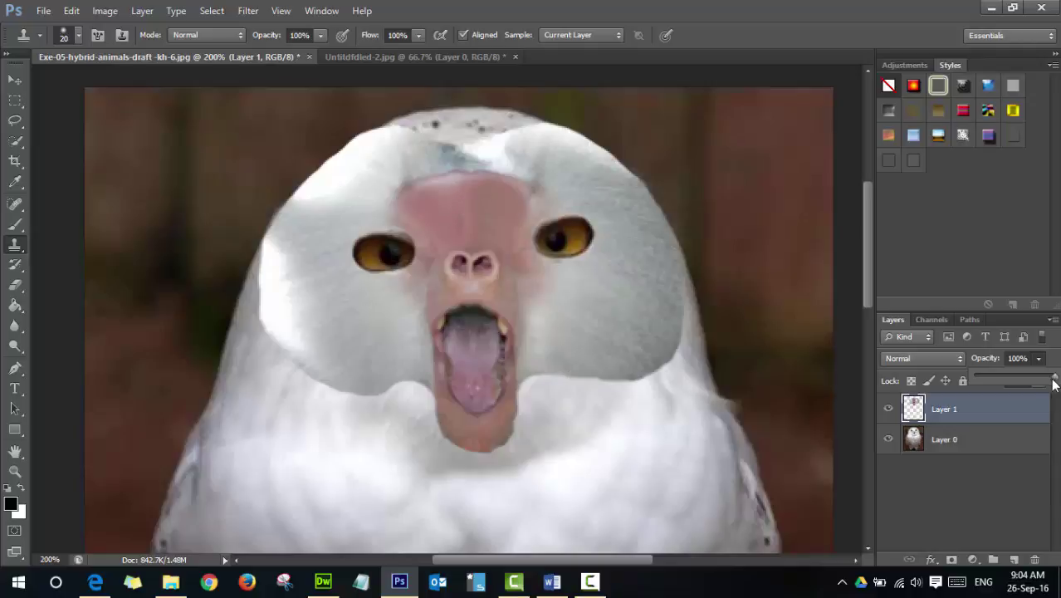
{"action": "left_click", "coordinate": [877, 378]}
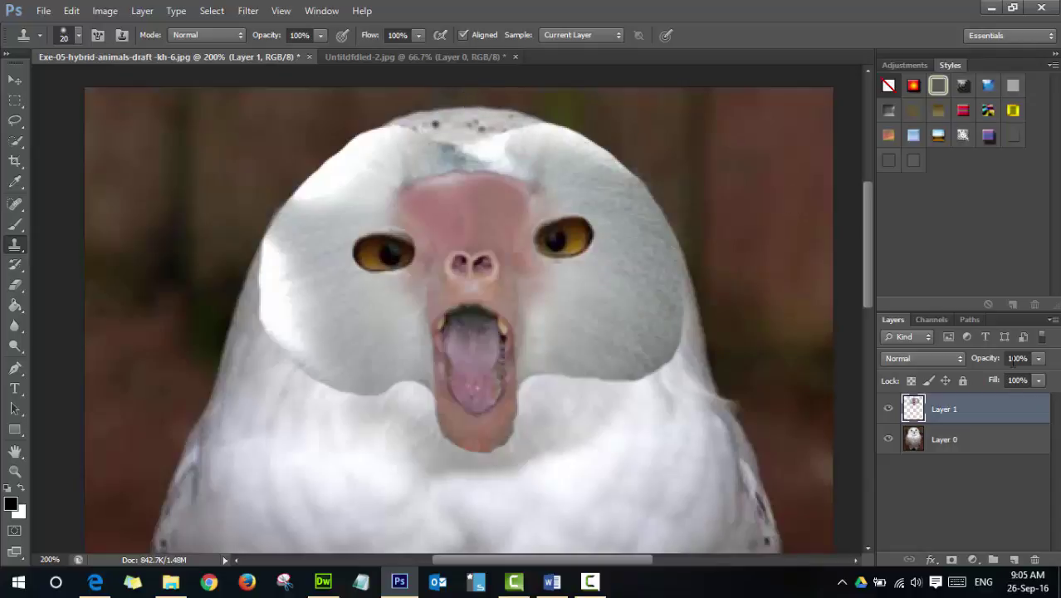
Make Layer 0, the owl photo, the active layer.
{"action": "left_click", "coordinate": [941, 442]}
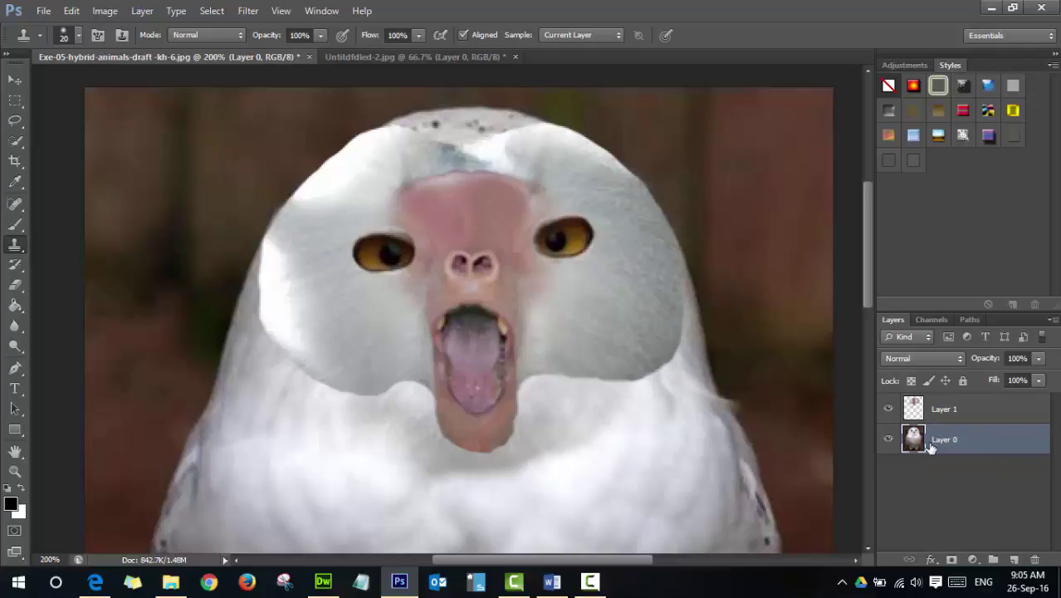
{"action": "left_click", "coordinate": [943, 410]}
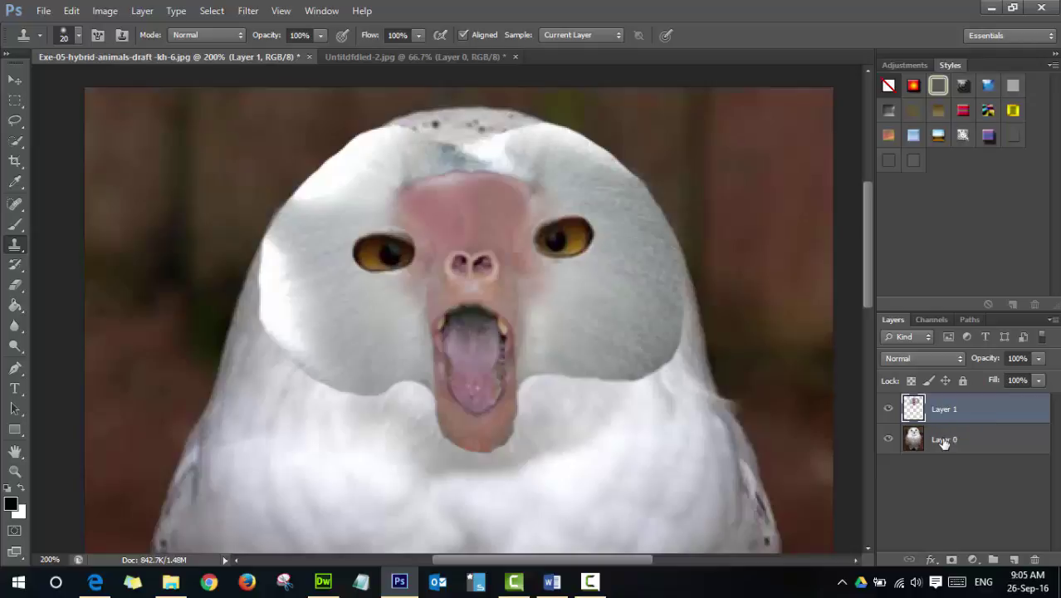
{"action": "left_click", "coordinate": [944, 442]}
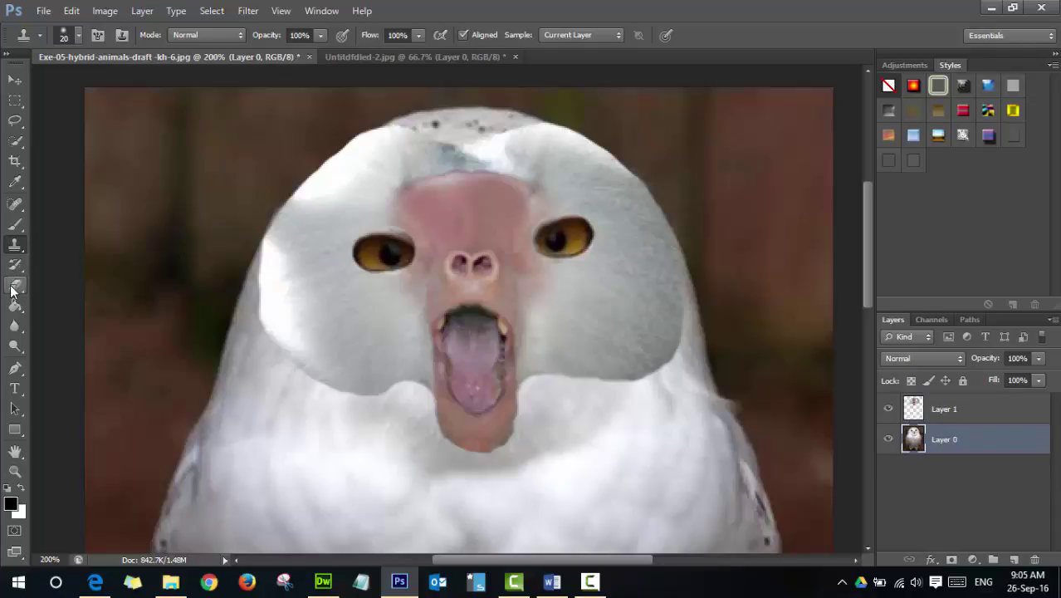
Set up the Eraser Tool with a soft round brush at 25 px.
{"action": "left_click", "coordinate": [16, 288]}
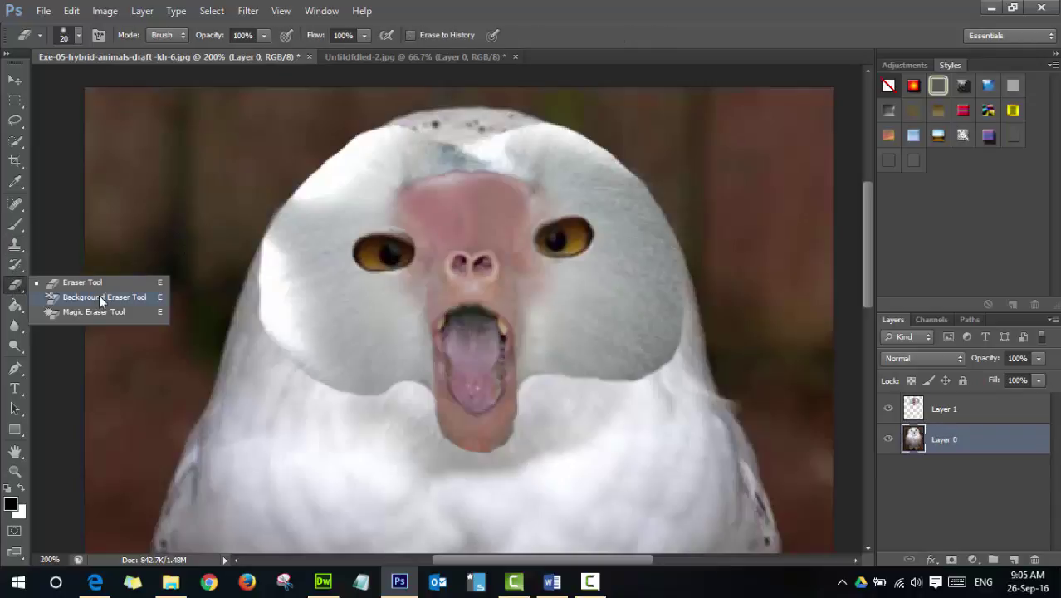
{"action": "left_click", "coordinate": [91, 283]}
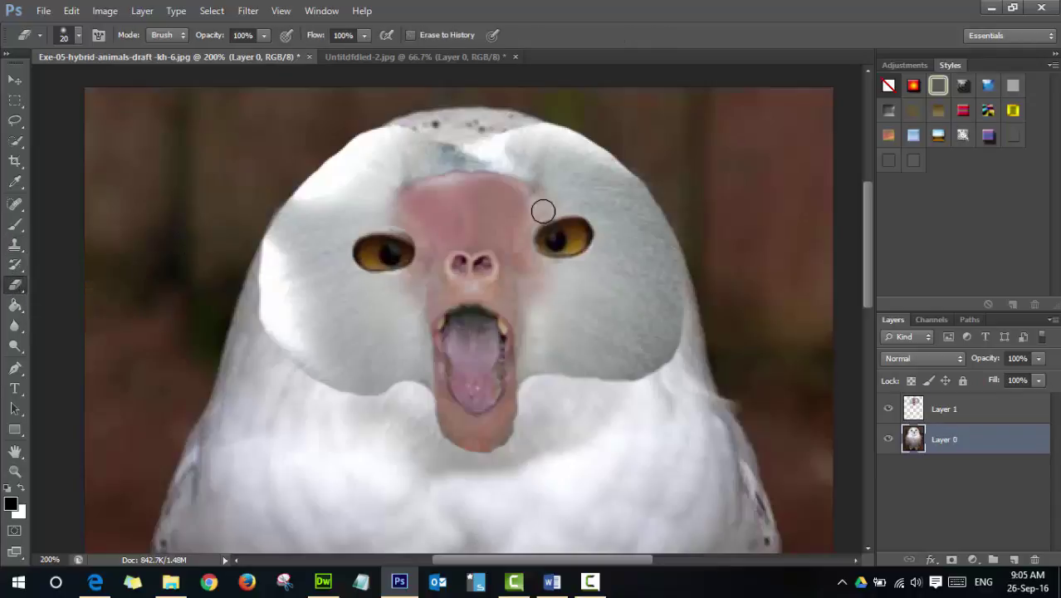
{"action": "right_click", "coordinate": [460, 217]}
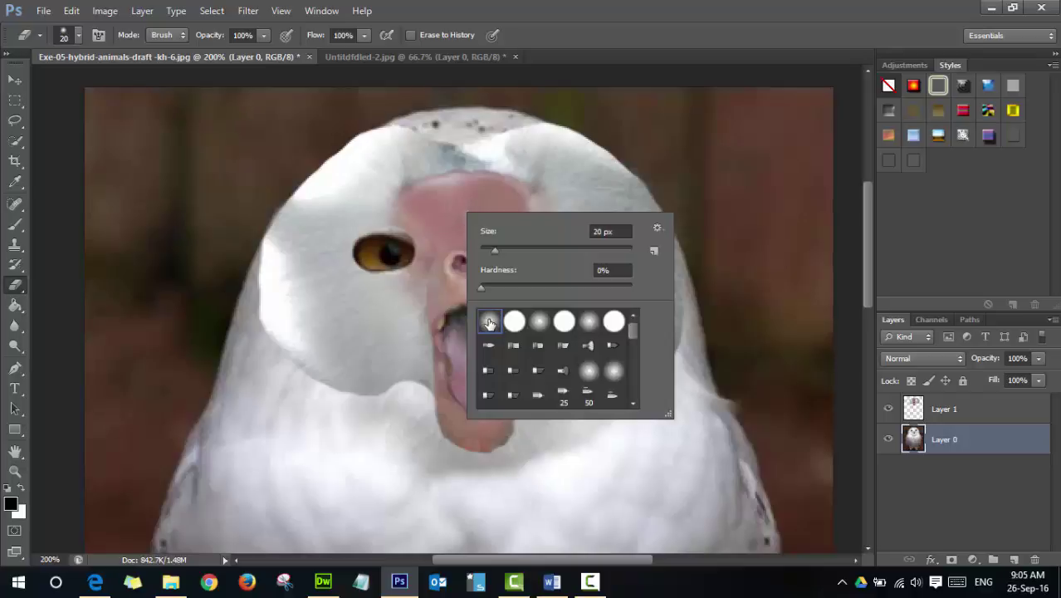
{"action": "double_click", "coordinate": [490, 322]}
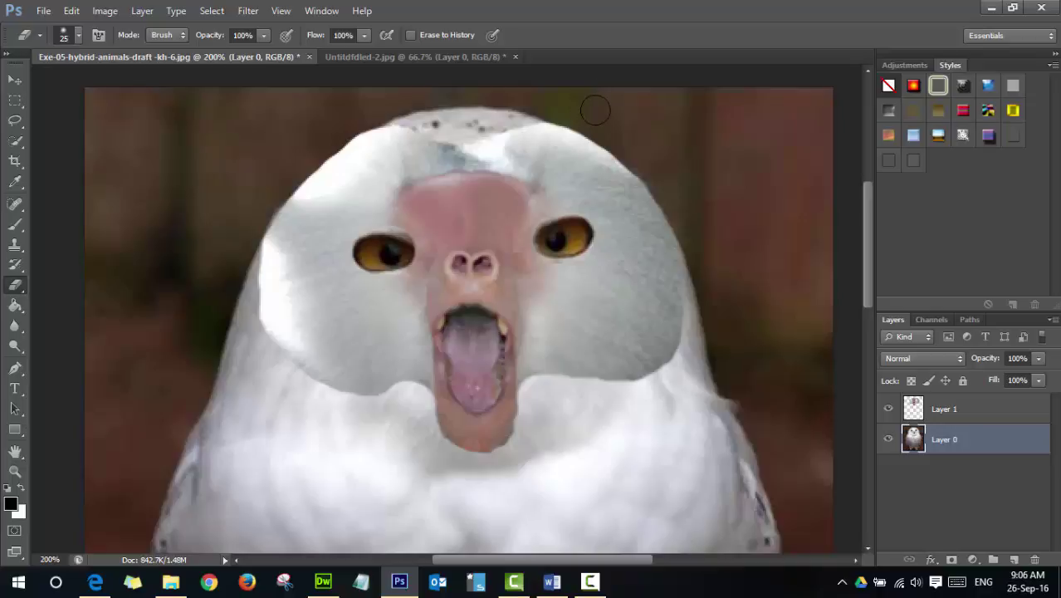
Cover the top of the owl's head on Layer 0 with cloned brown background, using a soft round 20 px Clone Stamp.
{"action": "left_click", "coordinate": [15, 246]}
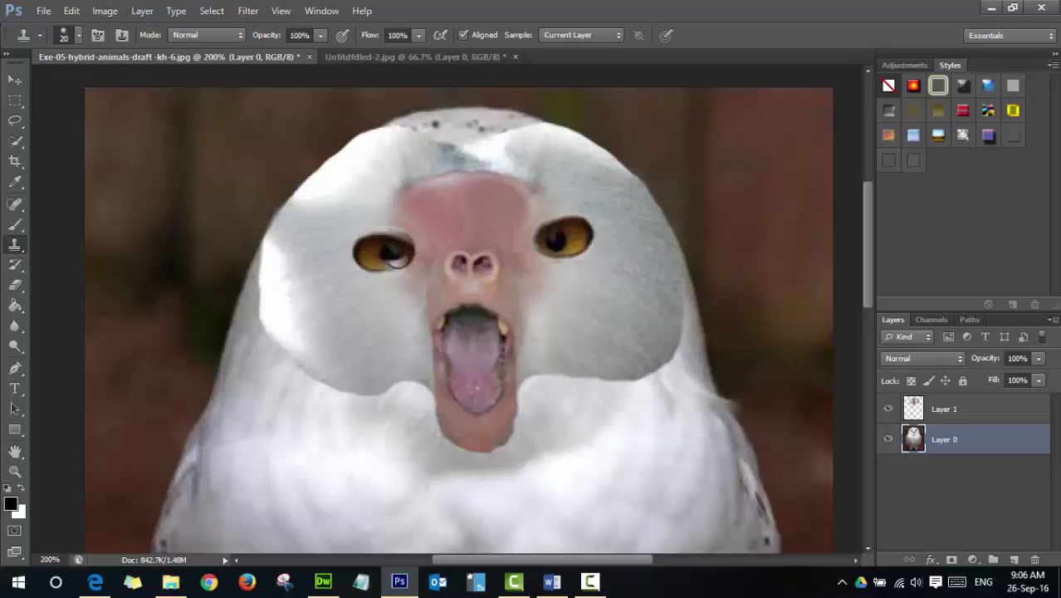
{"action": "right_click", "coordinate": [418, 239]}
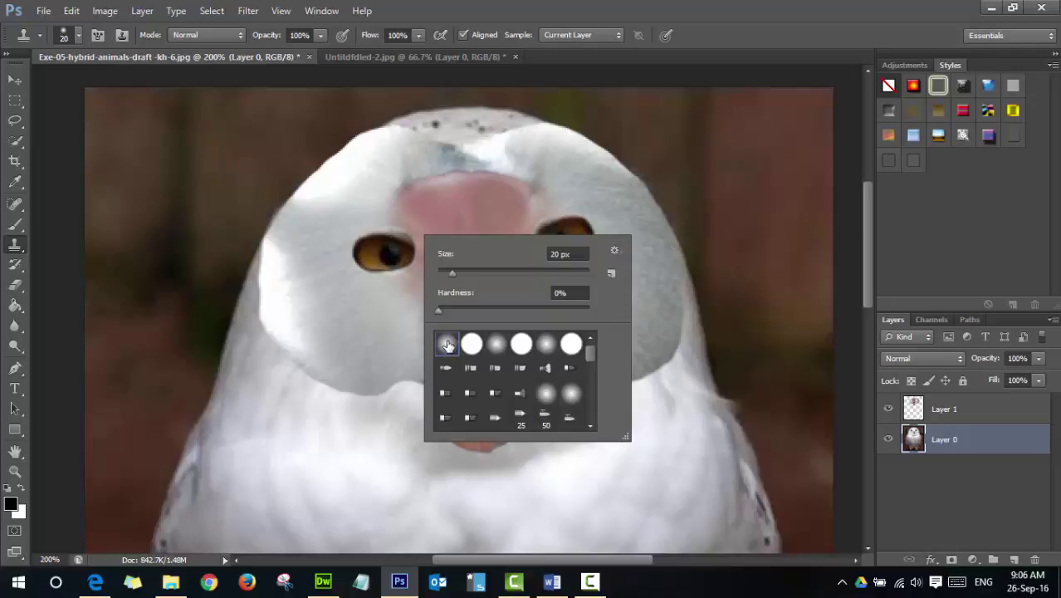
{"action": "left_click", "coordinate": [447, 345]}
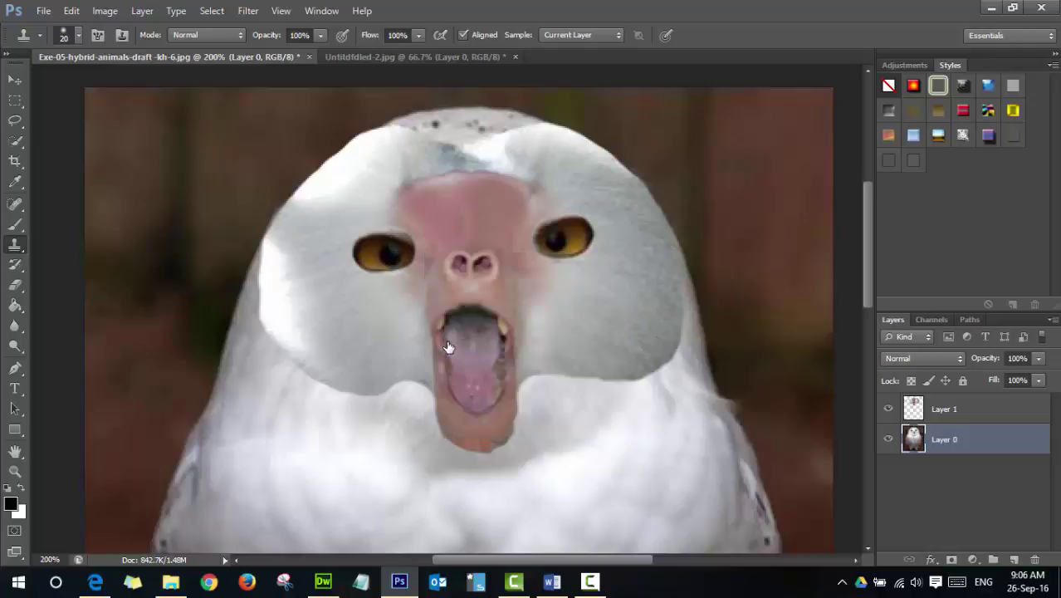
{"action": "left_click", "coordinate": [565, 104]}
{"action": "mouse_move", "coordinate": [539, 110]}
{"action": "left_mouse_down"}
{"action": "mouse_move", "coordinate": [495, 117]}
{"action": "mouse_move", "coordinate": [577, 103]}
{"action": "mouse_move", "coordinate": [445, 115]}
{"action": "mouse_move", "coordinate": [535, 110]}
{"action": "left_mouse_up"}
{"action": "left_click", "coordinate": [580, 106], "text": "alt"}
{"action": "left_click", "coordinate": [496, 107], "text": "alt"}
{"action": "mouse_move", "coordinate": [475, 125]}
{"action": "left_mouse_down"}
{"action": "mouse_move", "coordinate": [420, 111]}
{"action": "mouse_move", "coordinate": [454, 128]}
{"action": "mouse_move", "coordinate": [475, 117]}
{"action": "mouse_move", "coordinate": [442, 132]}
{"action": "mouse_move", "coordinate": [464, 130]}
{"action": "mouse_move", "coordinate": [394, 111]}
{"action": "mouse_move", "coordinate": [482, 125]}
{"action": "mouse_move", "coordinate": [424, 103]}
{"action": "mouse_move", "coordinate": [389, 112]}
{"action": "mouse_move", "coordinate": [453, 122]}
{"action": "left_mouse_up"}
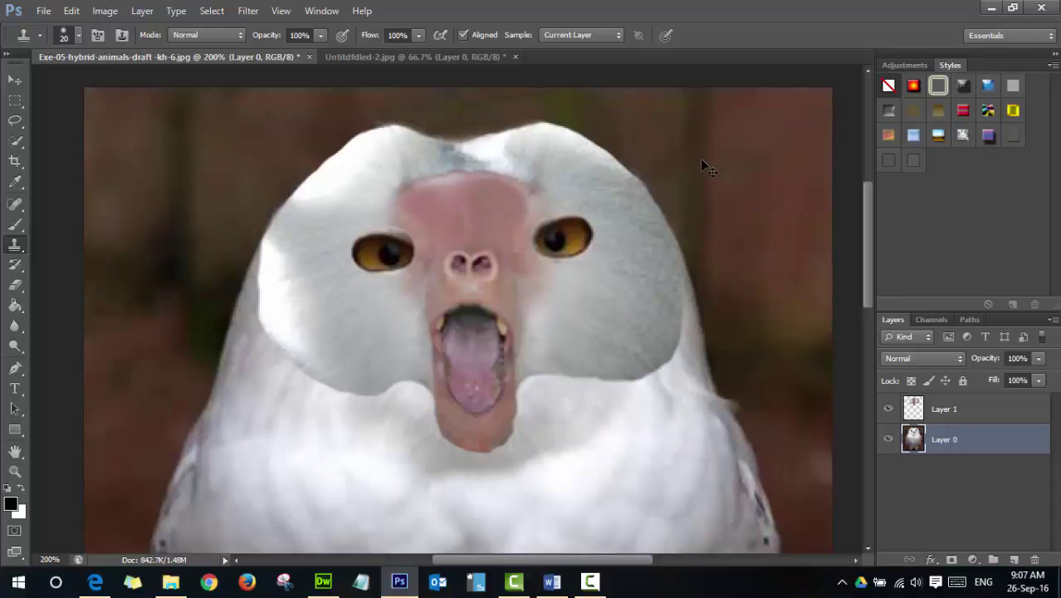
{"action": "key", "text": "ctrl+minus"}
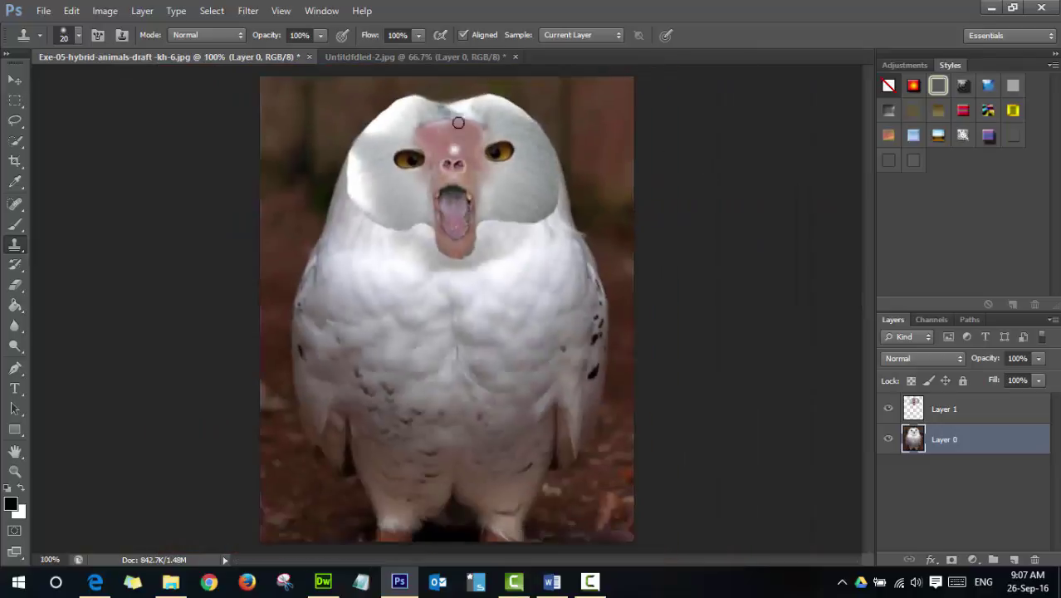
{"action": "left_click", "coordinate": [479, 159]}
Duplicate Layer 1 within the same document as "Layer 1 copy".
{"action": "left_click", "coordinate": [914, 408]}
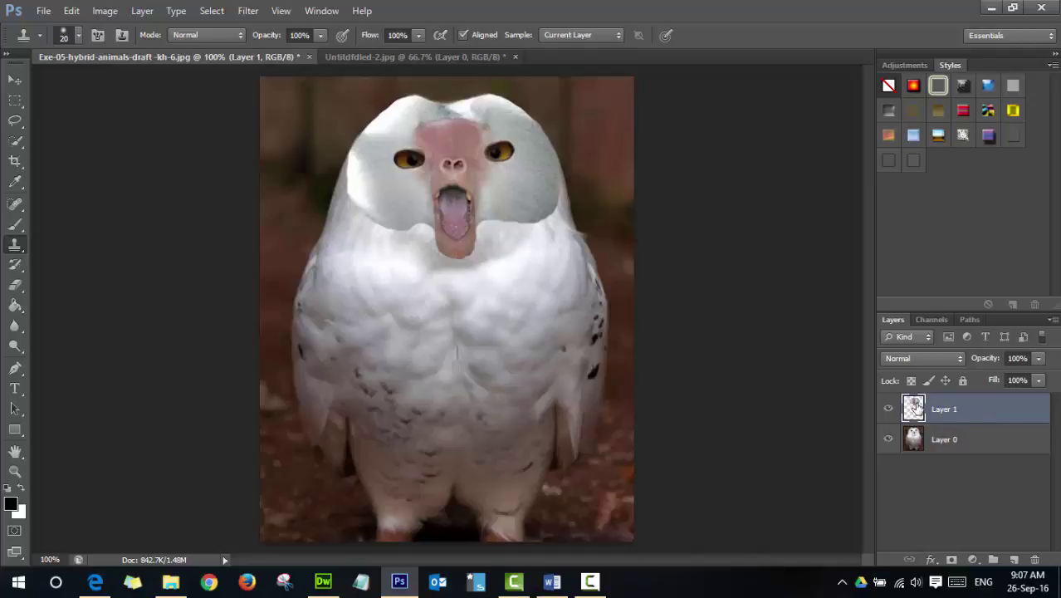
{"action": "right_click", "coordinate": [957, 411]}
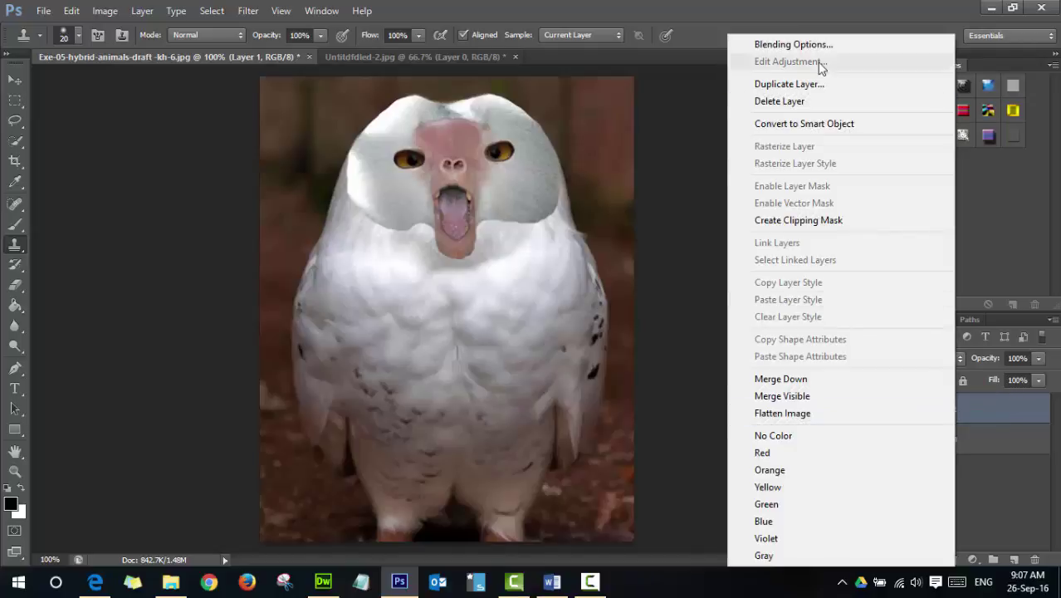
{"action": "left_click", "coordinate": [789, 84]}
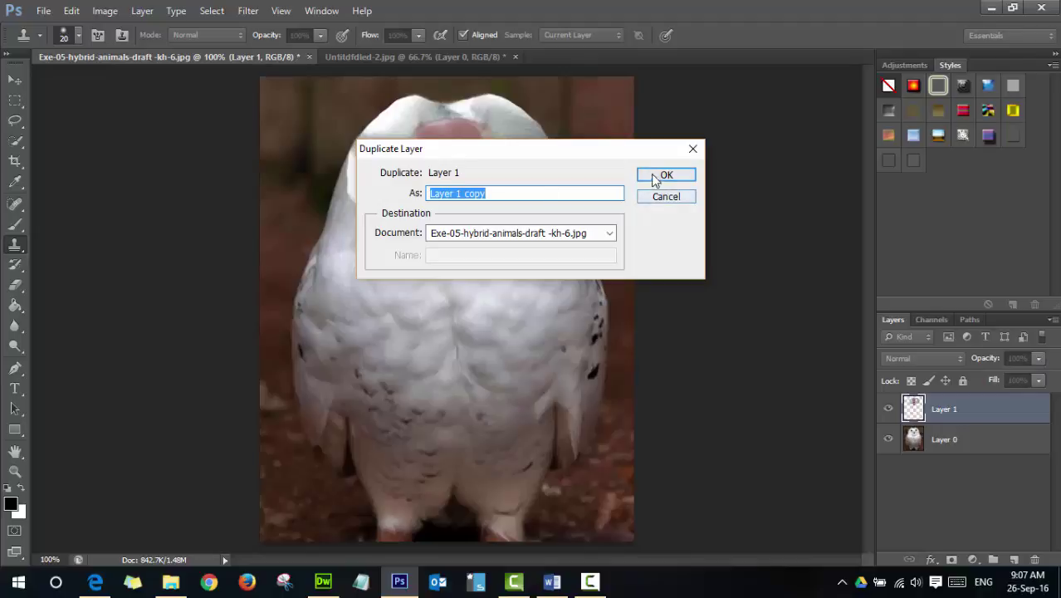
{"action": "left_click", "coordinate": [670, 177]}
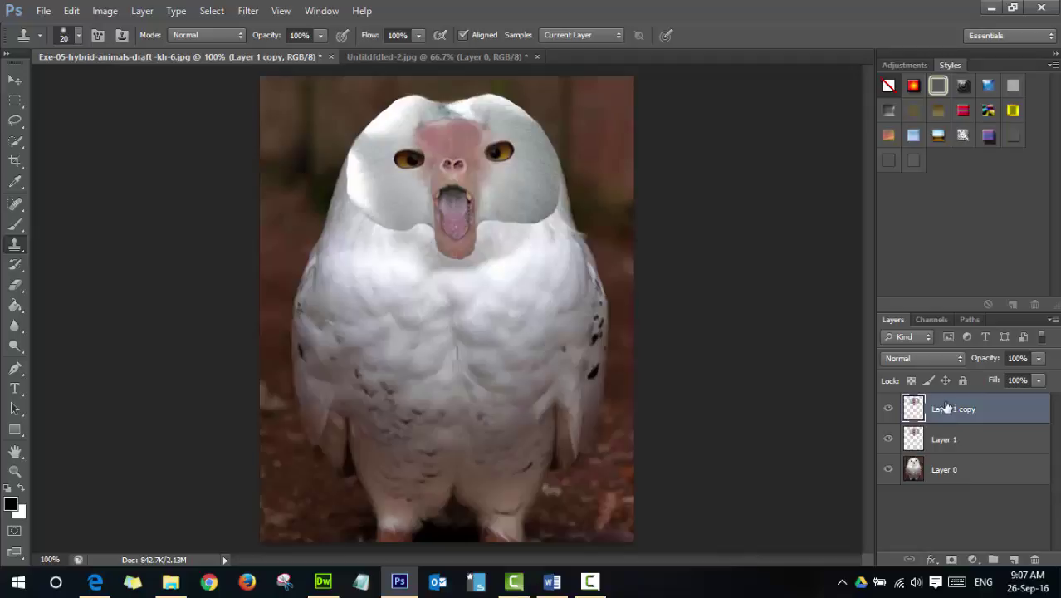
Set Layer 1 copy's opacity to 50% and its blending mode to Hard Light.
{"action": "left_click", "coordinate": [1038, 360]}
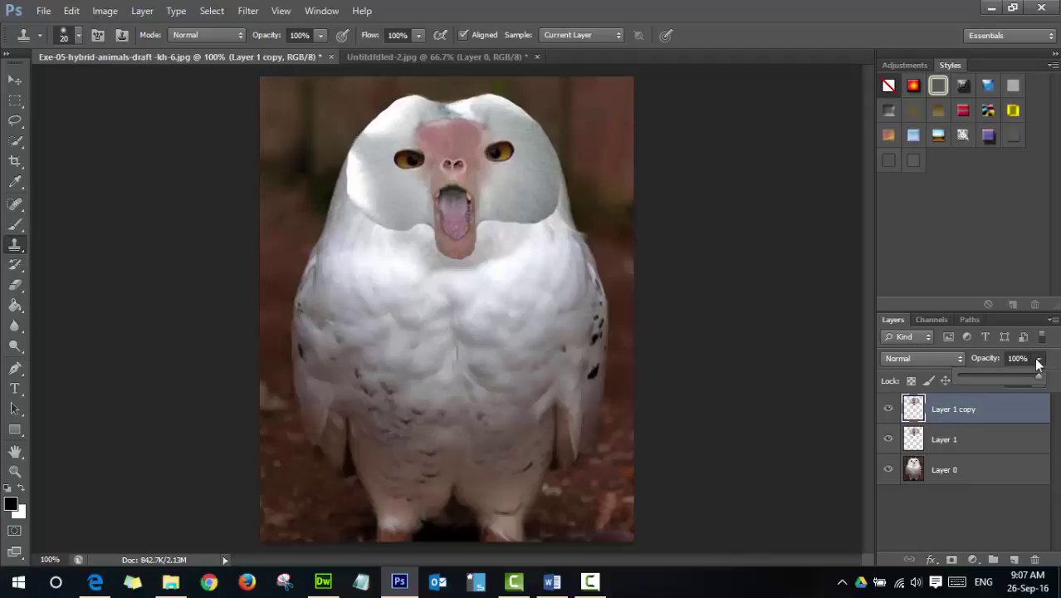
{"action": "left_click", "coordinate": [997, 376]}
{"action": "left_click", "coordinate": [1015, 359]}
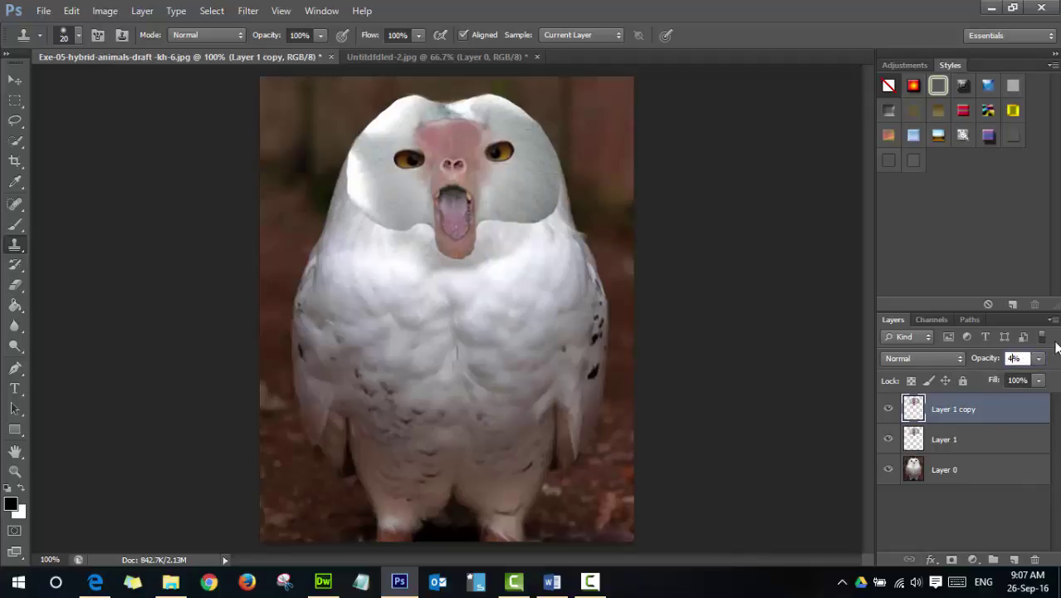
{"action": "type", "text": "50"}
{"action": "key", "text": "Return"}
{"action": "left_click", "coordinate": [960, 359]}
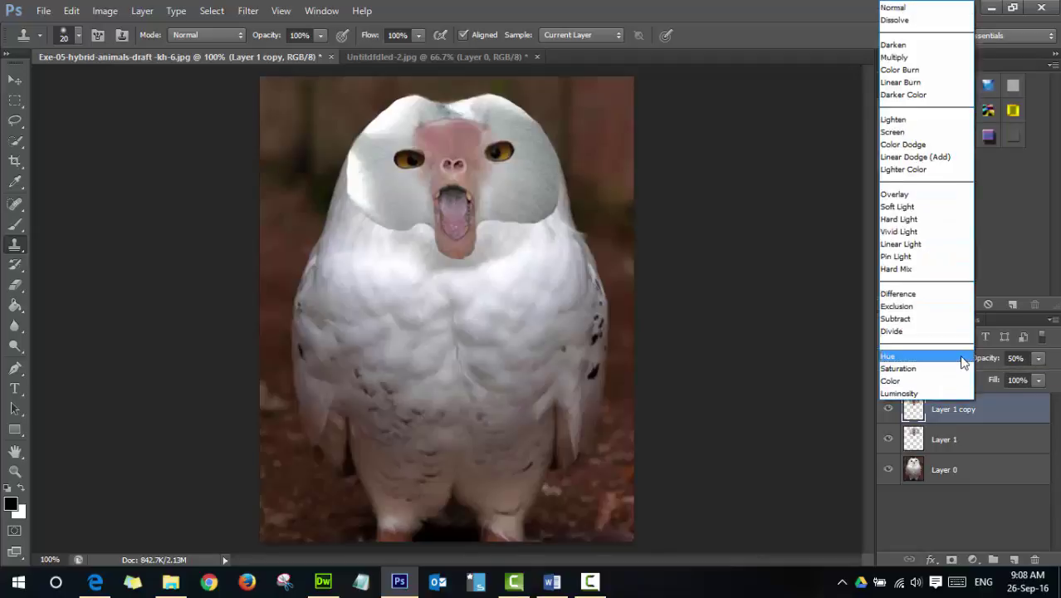
{"action": "left_click", "coordinate": [900, 220]}
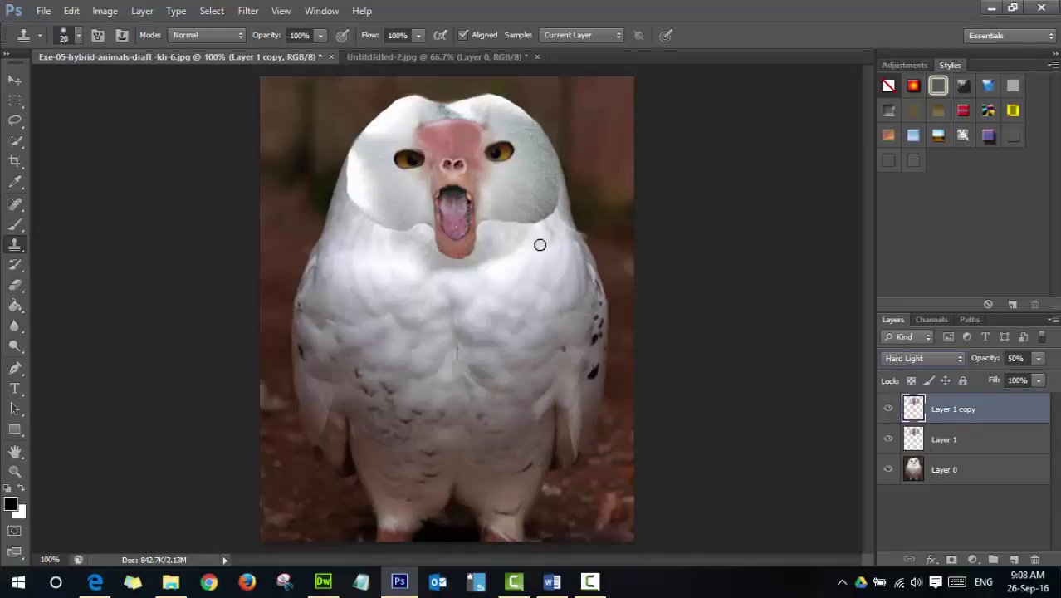
Try Layer 1 copy at 100% opacity, return it to 50%, and dismiss the Office notification.
{"action": "left_click", "coordinate": [1039, 363]}
{"action": "left_click_drag", "start_coordinate": [1016, 378], "coordinate": [1055, 378]}
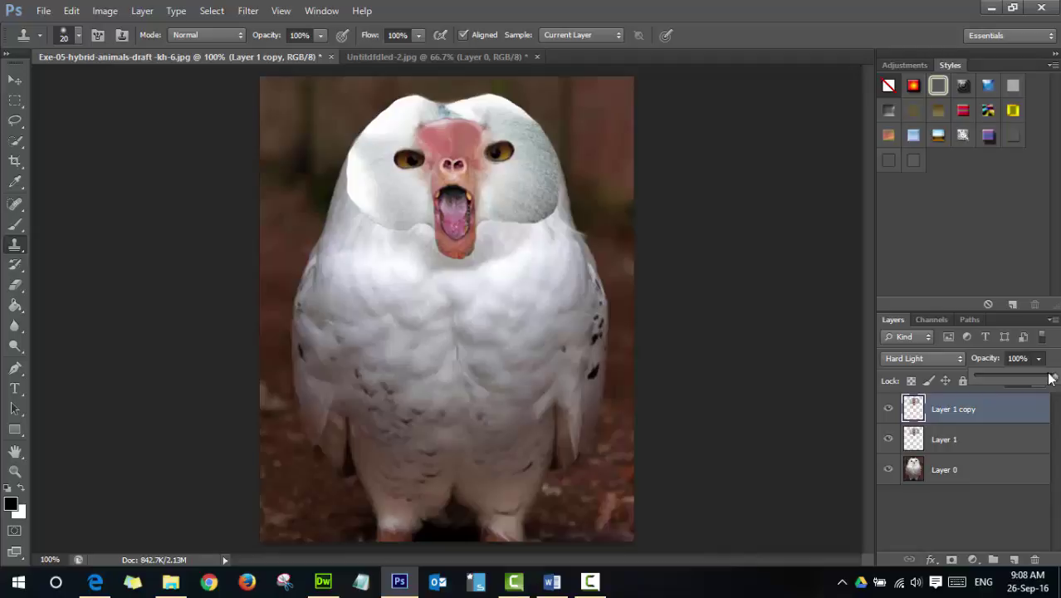
{"action": "left_click", "coordinate": [1019, 358]}
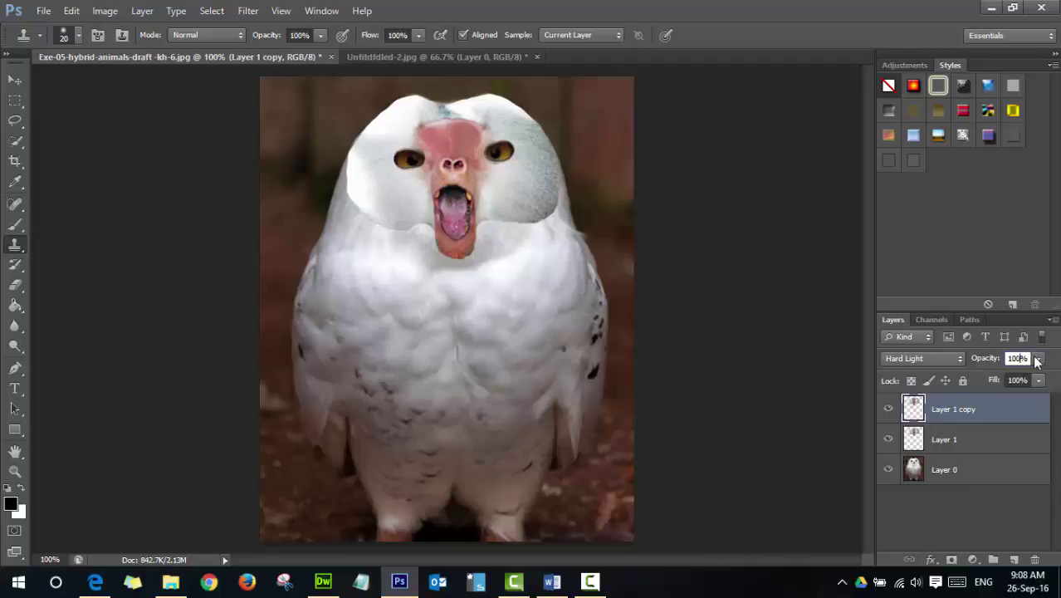
{"action": "type", "text": "15"}
{"action": "key", "text": "BackSpace"}
{"action": "key", "text": "BackSpace"}
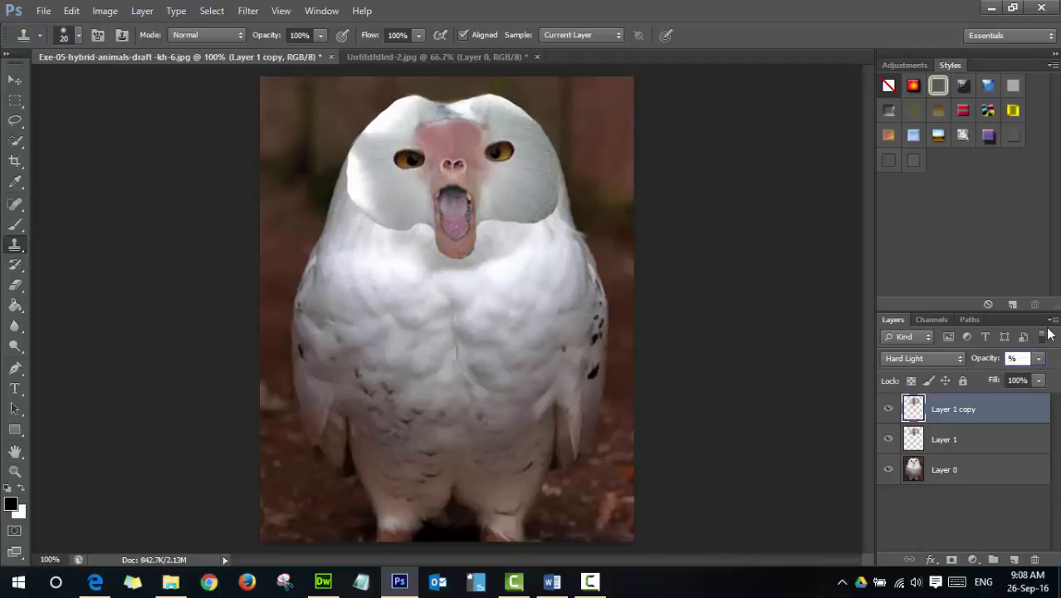
{"action": "type", "text": "50"}
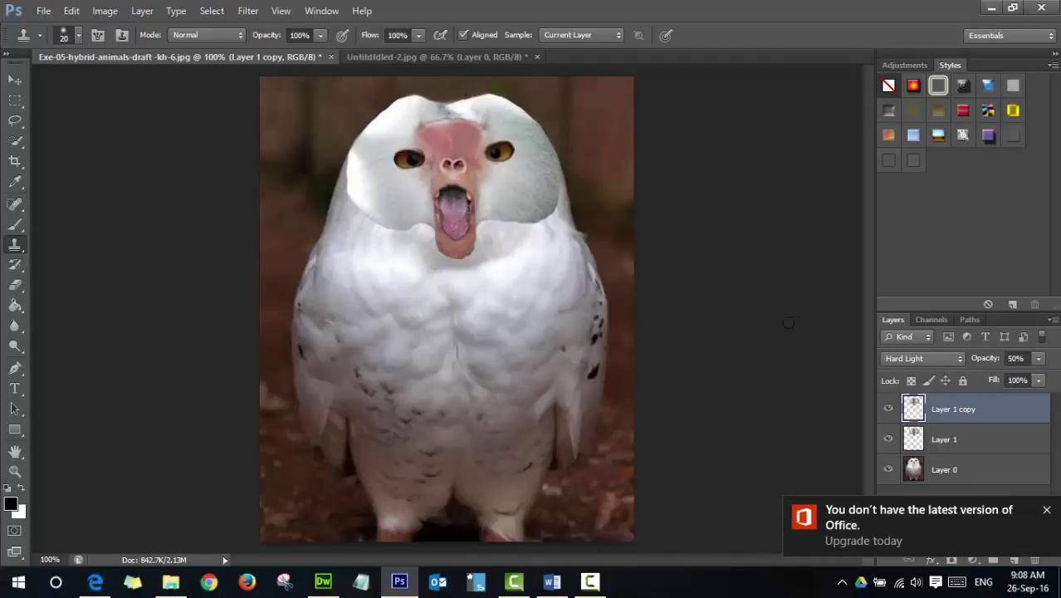
{"action": "left_click", "coordinate": [1045, 509]}
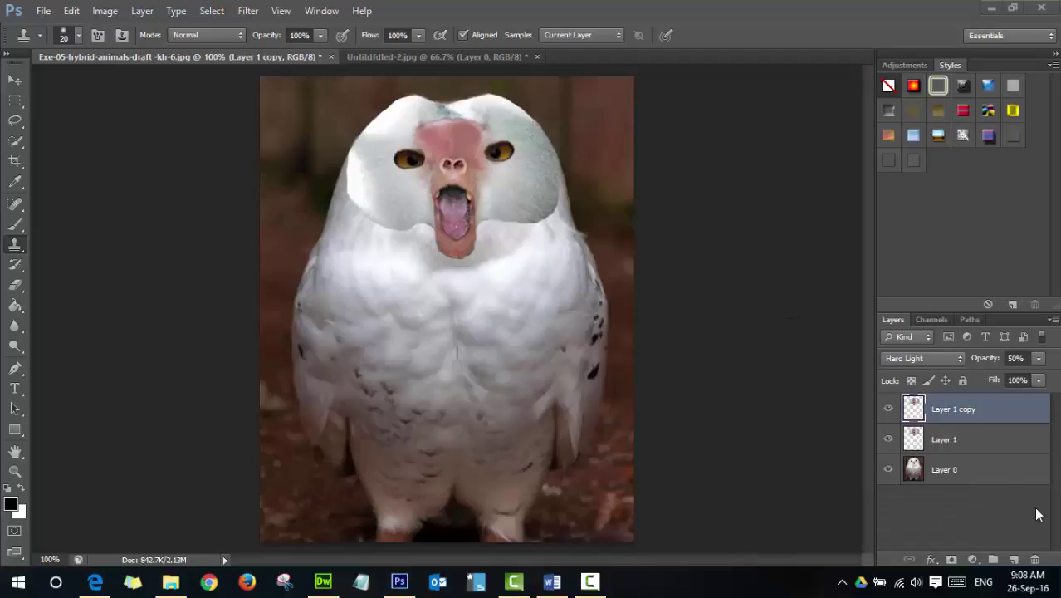